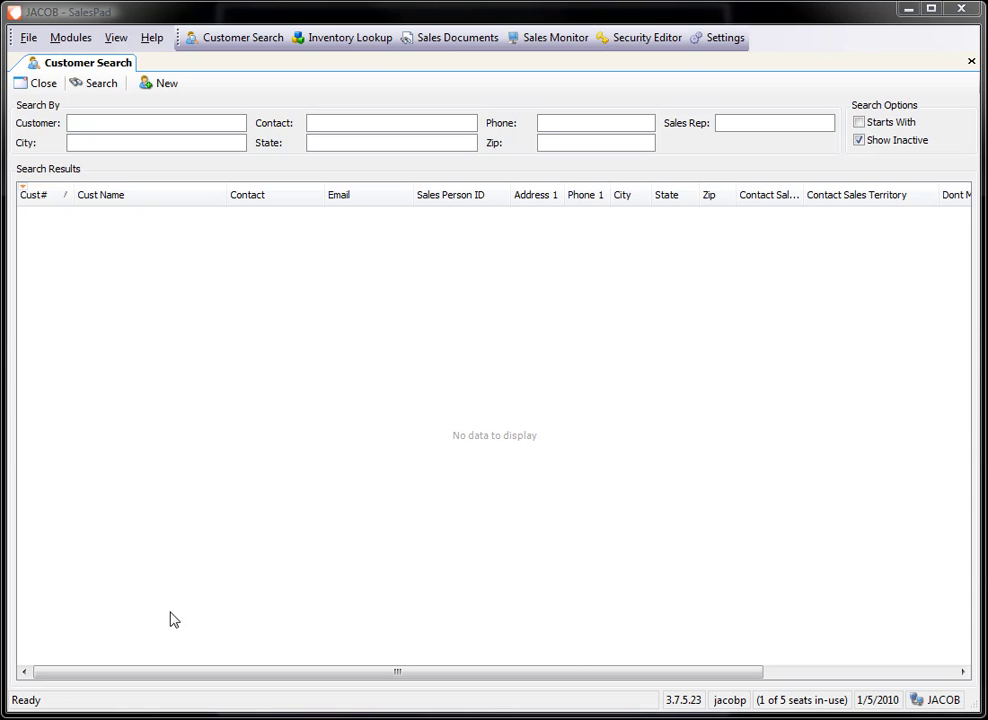
Step: In the Security Editor, filter the ADMIN group's security items by "sale" and select Sales Document Entry
left_click(640, 37)
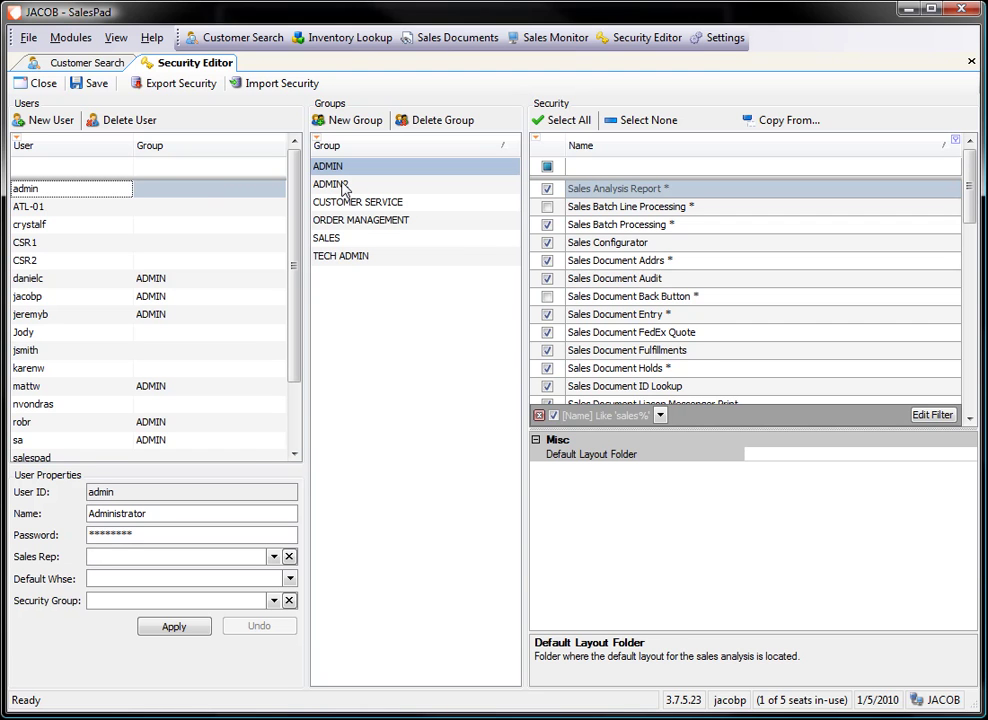
left_click(80, 40)
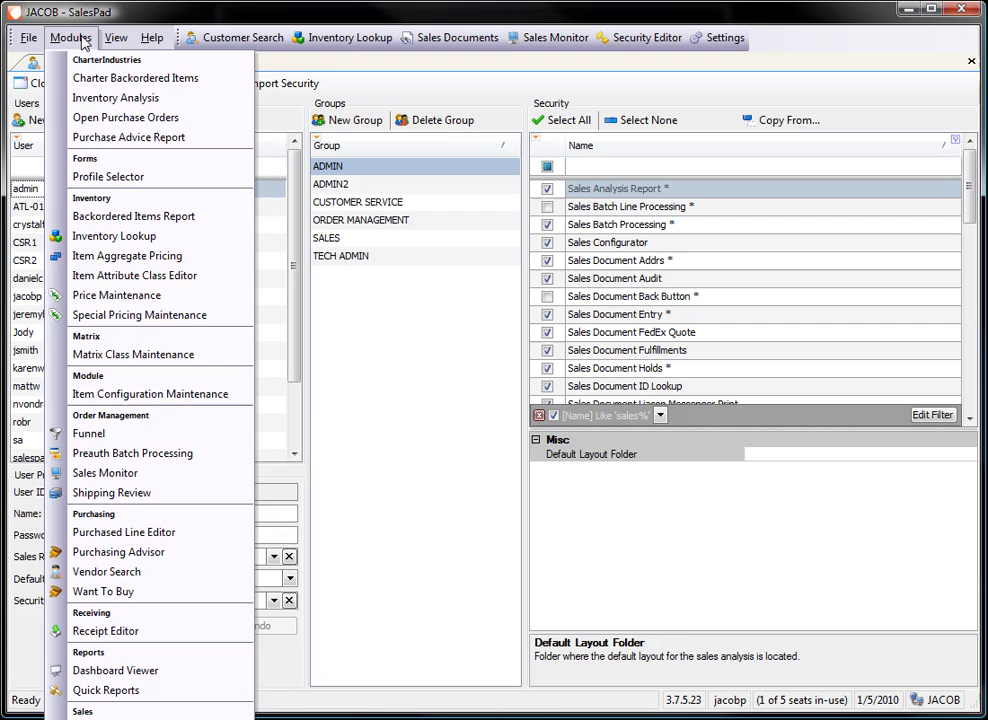
left_click(337, 170)
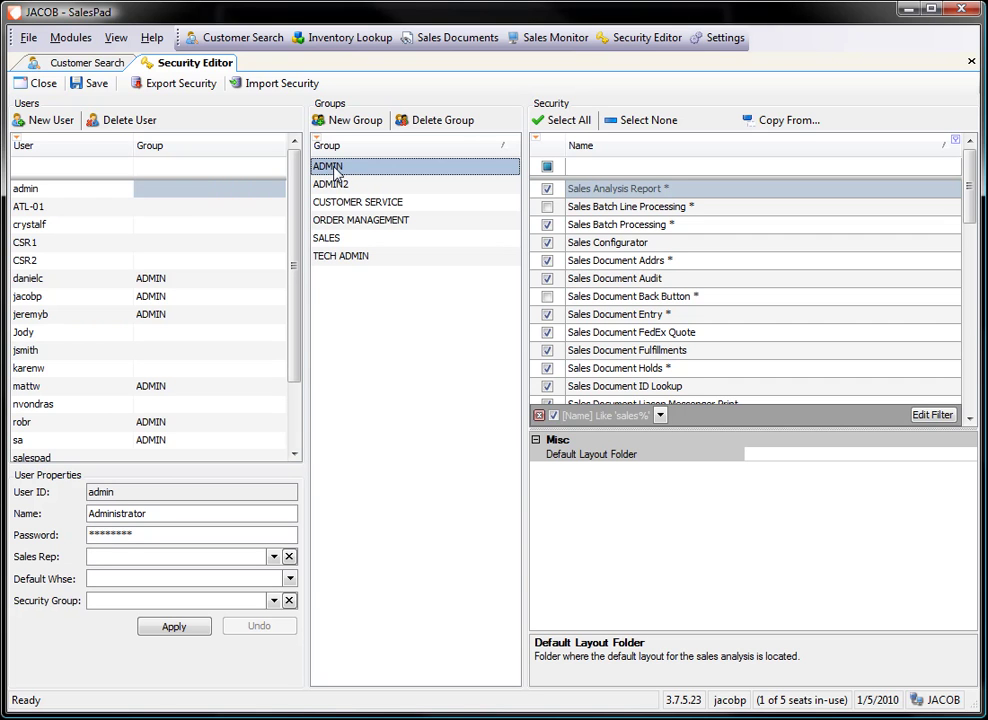
left_click(572, 167)
type("sale")
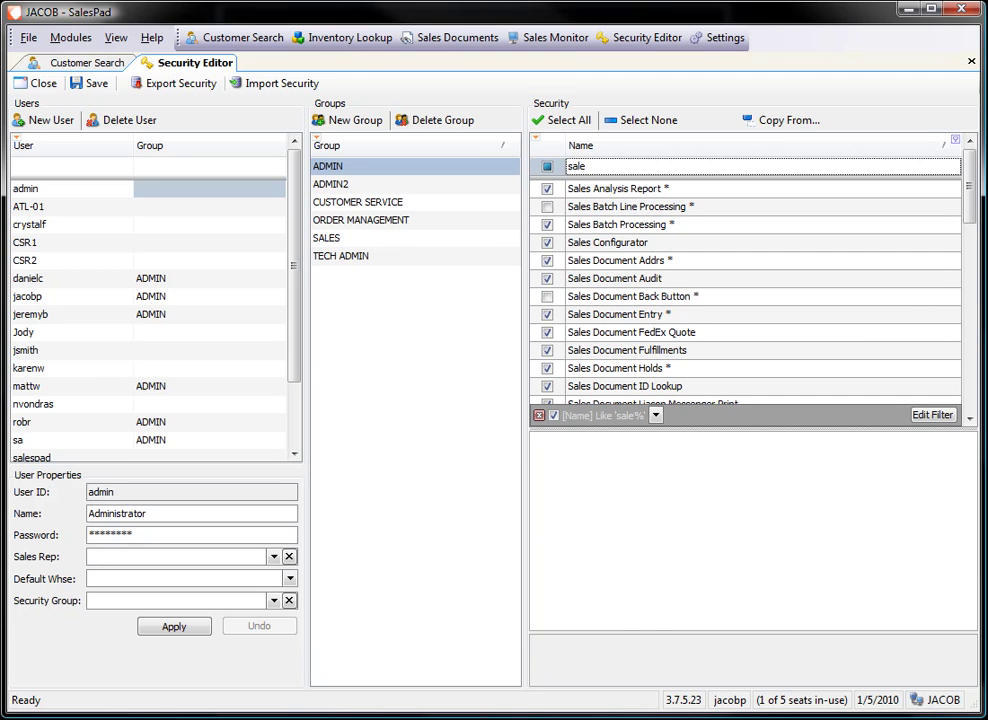
left_click(630, 316)
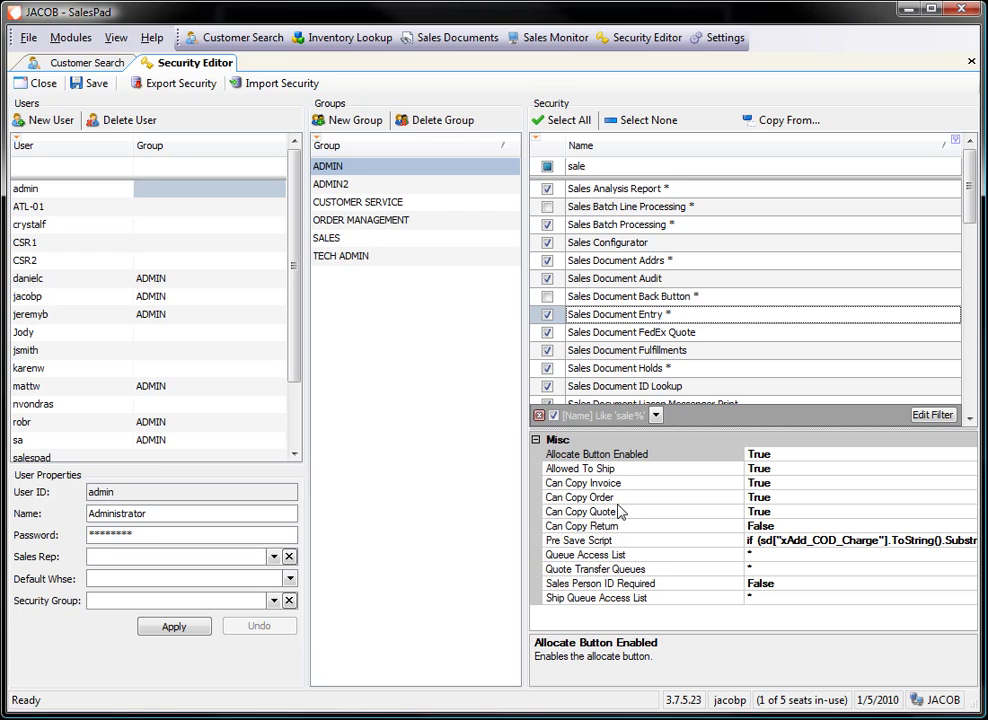
Step: In the Queue Access List of Sales Document Entry, include the distribution order queue PENDING ORDER
left_click(607, 556)
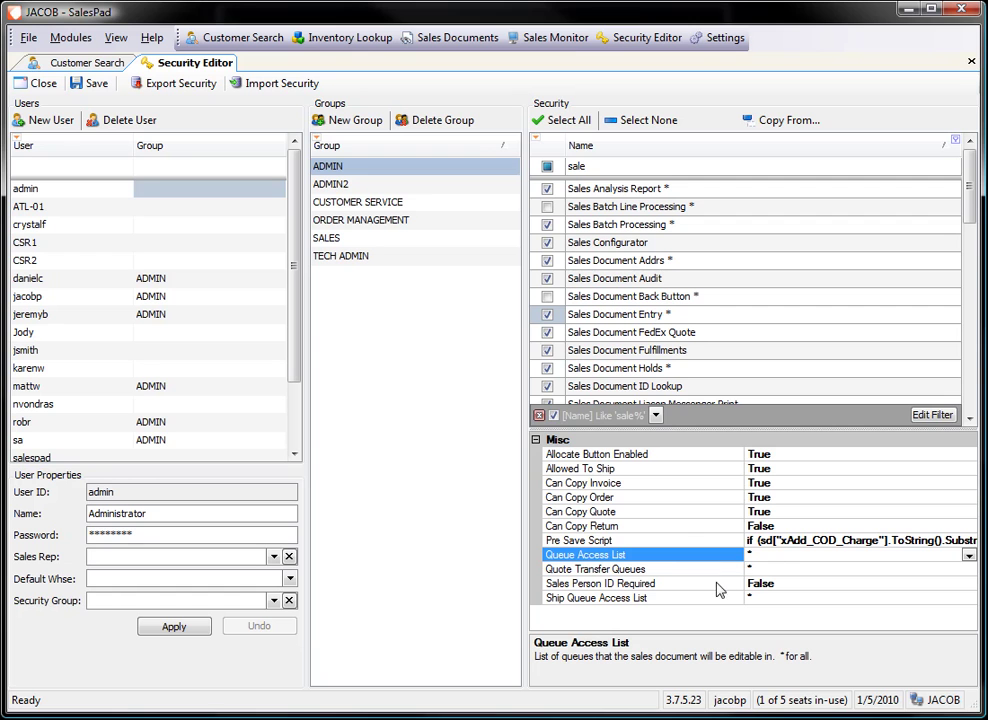
left_click(968, 557)
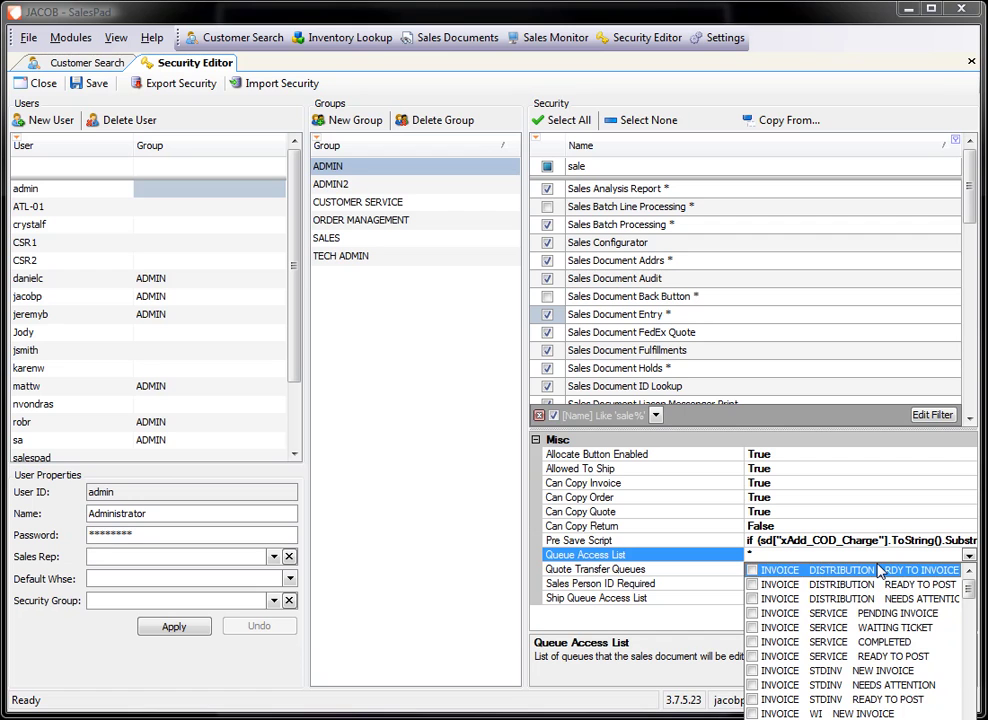
left_click(785, 557)
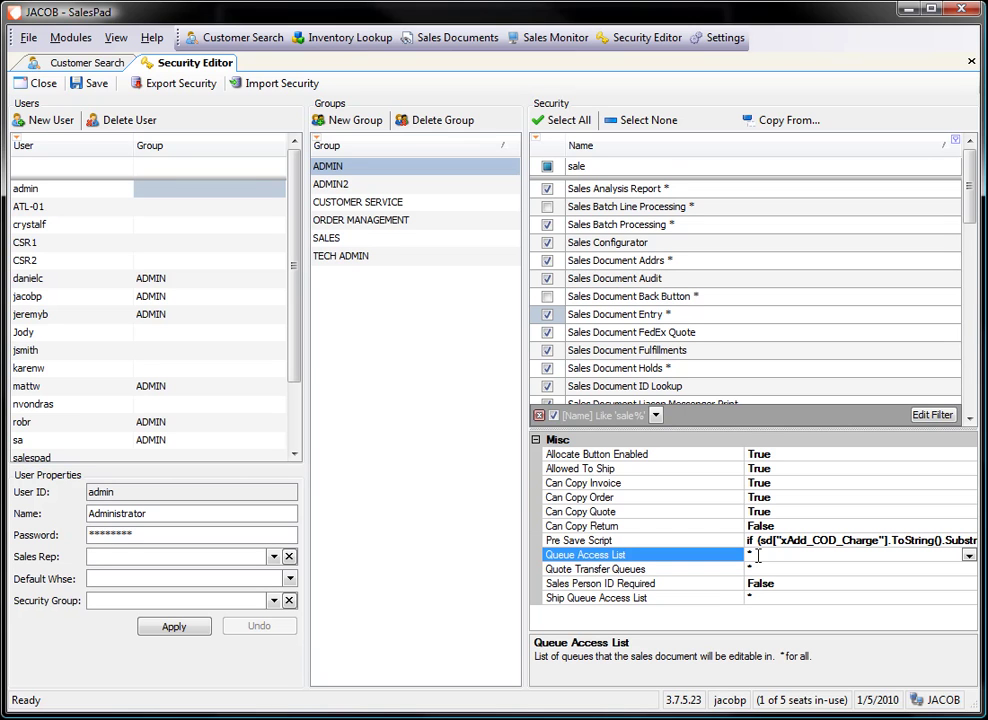
left_click(968, 555)
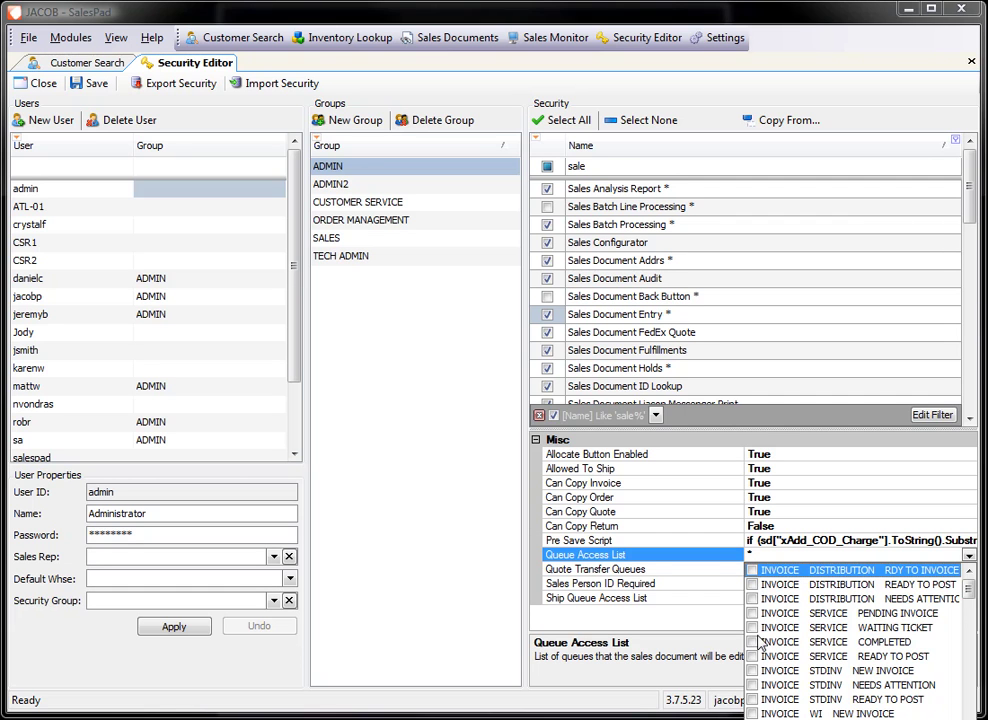
scroll(806, 630, "down", 2)
scroll(806, 630, "down", 1)
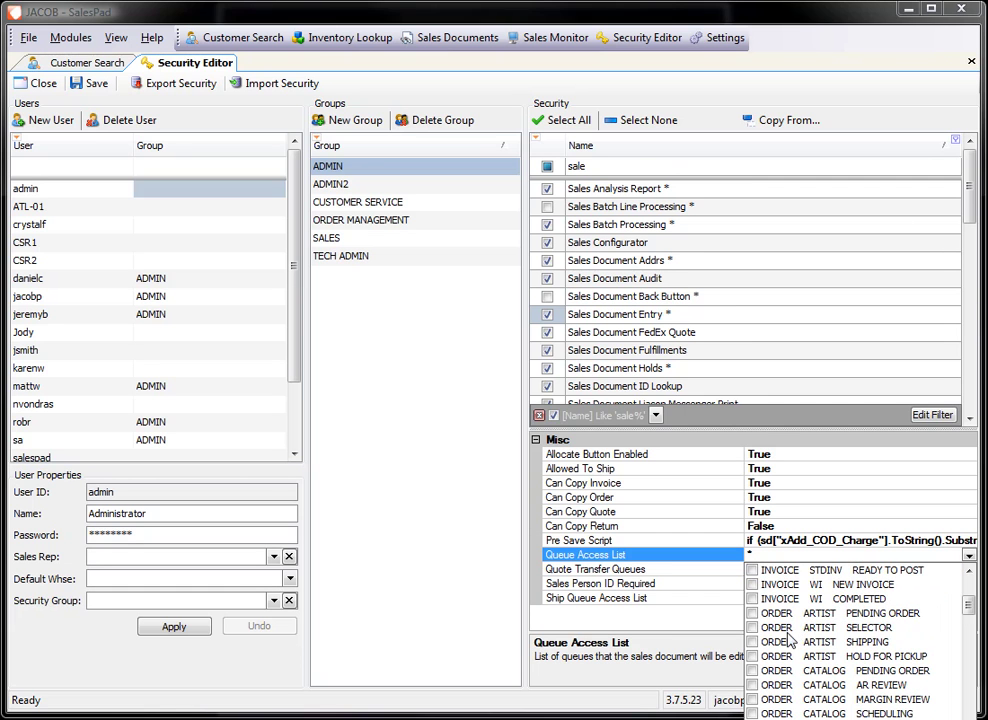
scroll(778, 624, "down", 2)
scroll(776, 622, "down", 4)
scroll(770, 624, "up", 1)
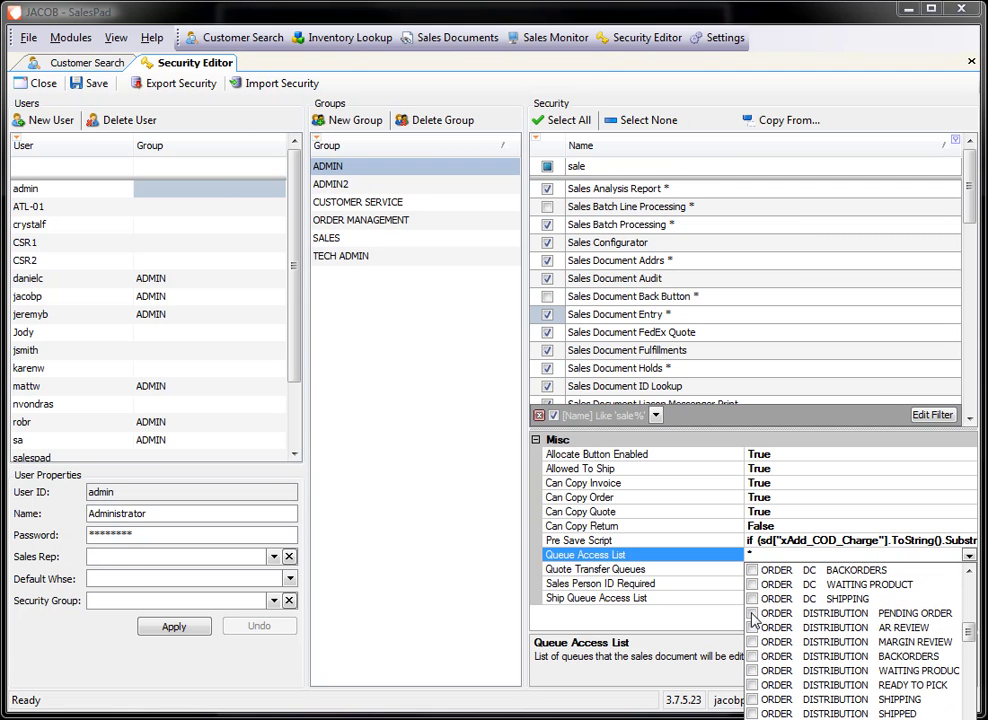
left_click(752, 613)
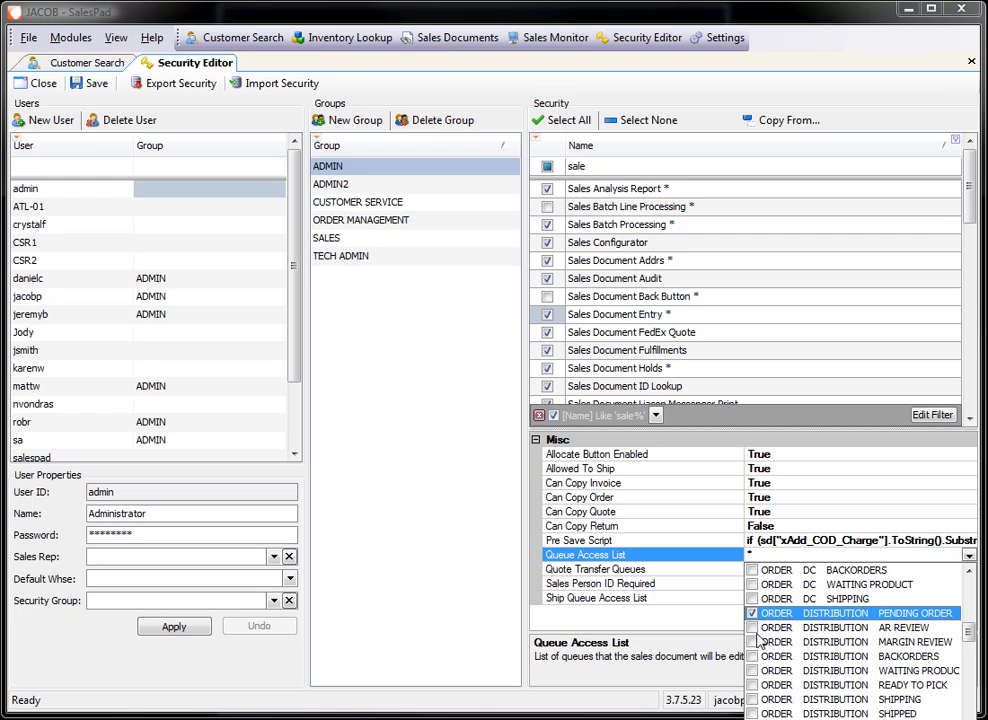
Step: Add the distribution order SHIPPING queue to the PENDING ORDER selection and apply both to the Queue Access List
left_click(753, 700)
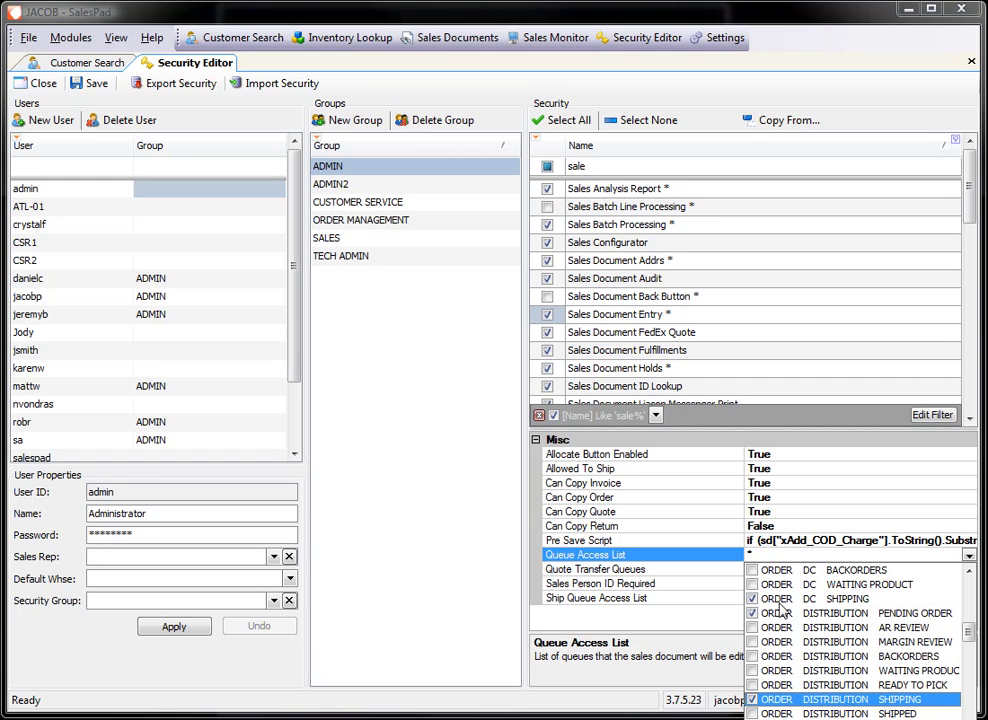
left_click(753, 612)
left_click(753, 598)
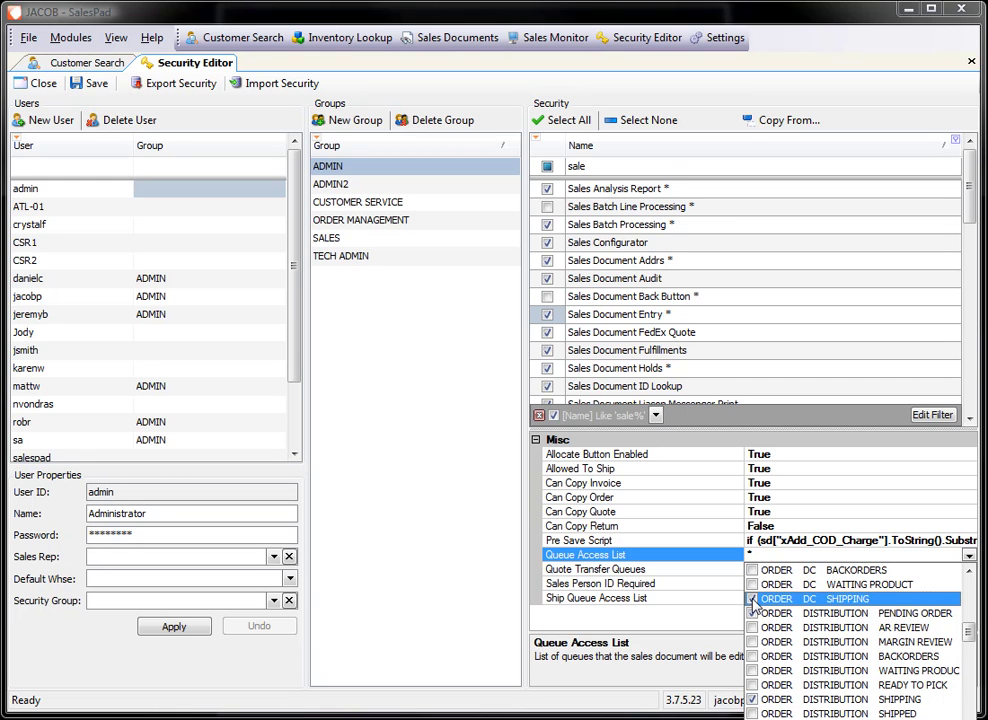
left_click(753, 699)
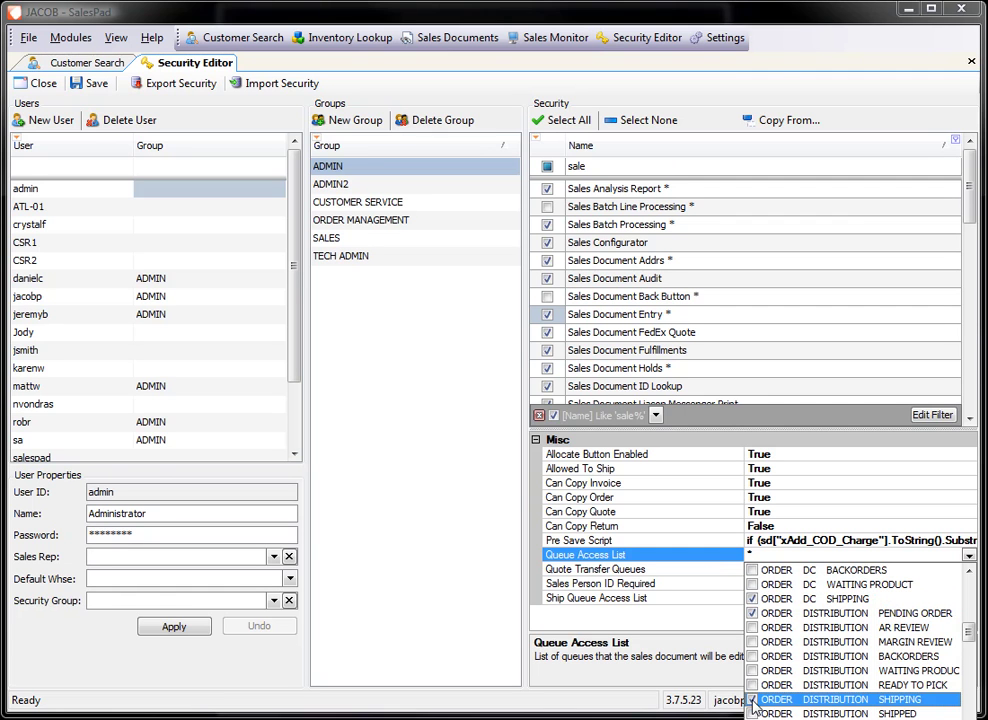
scroll(765, 648, "down", 3)
scroll(768, 650, "up", 6)
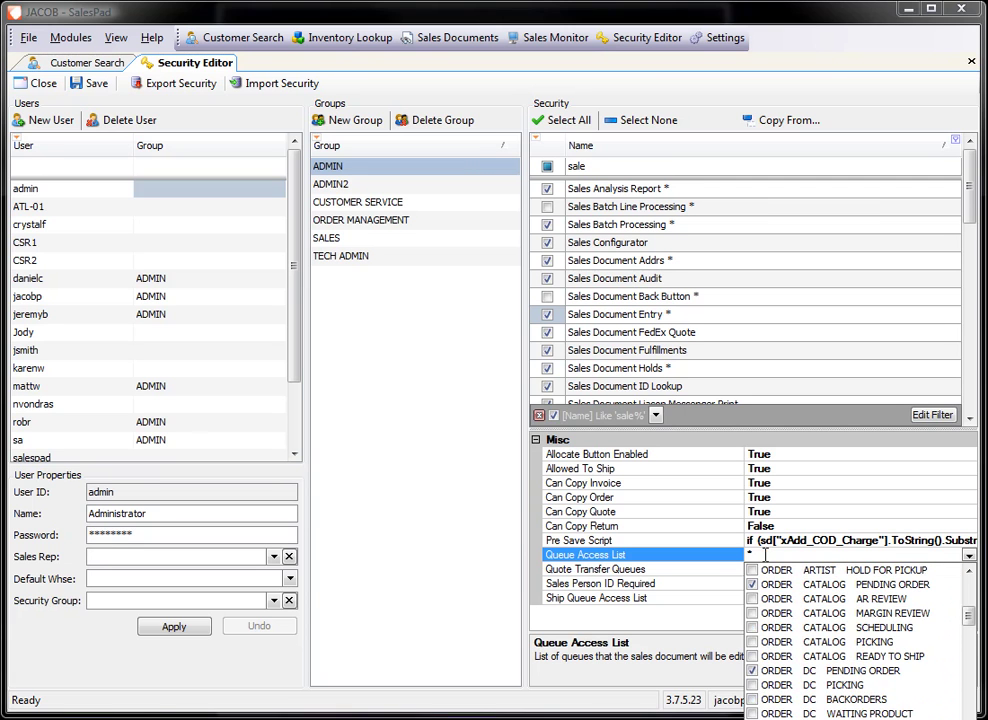
key("Return")
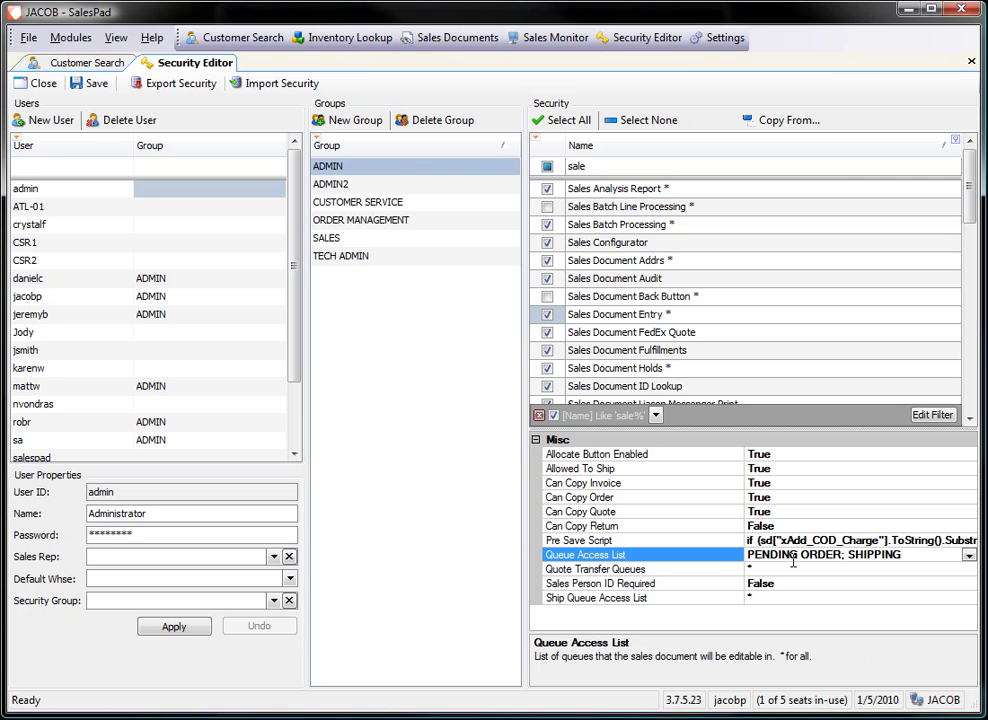
Step: Save the security changes and close the Security Editor
left_click(969, 556)
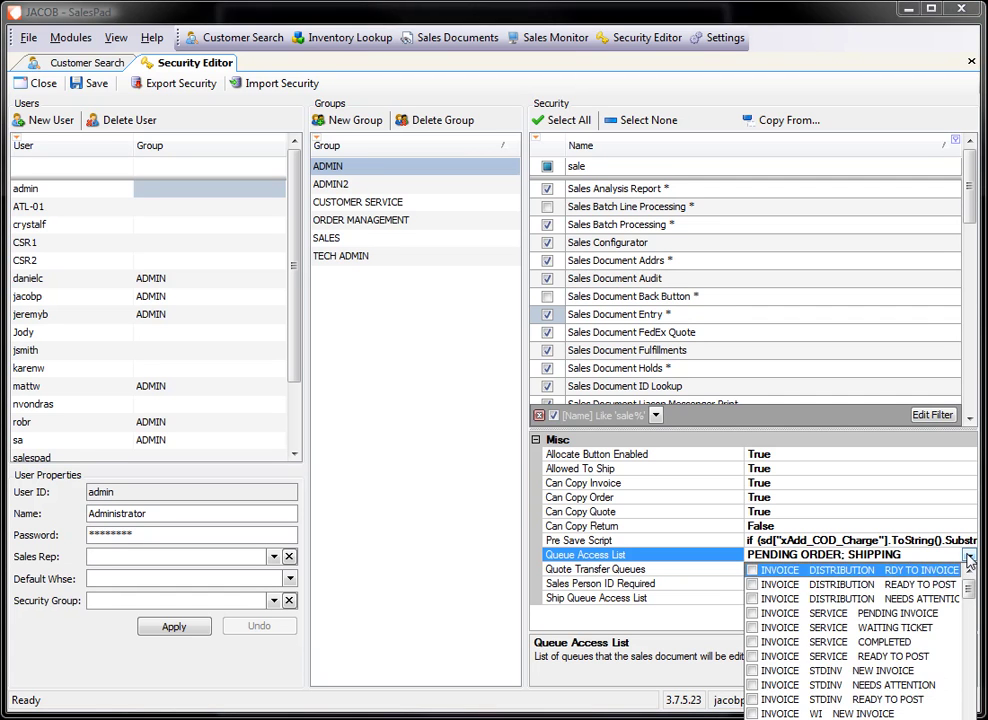
left_click(969, 556)
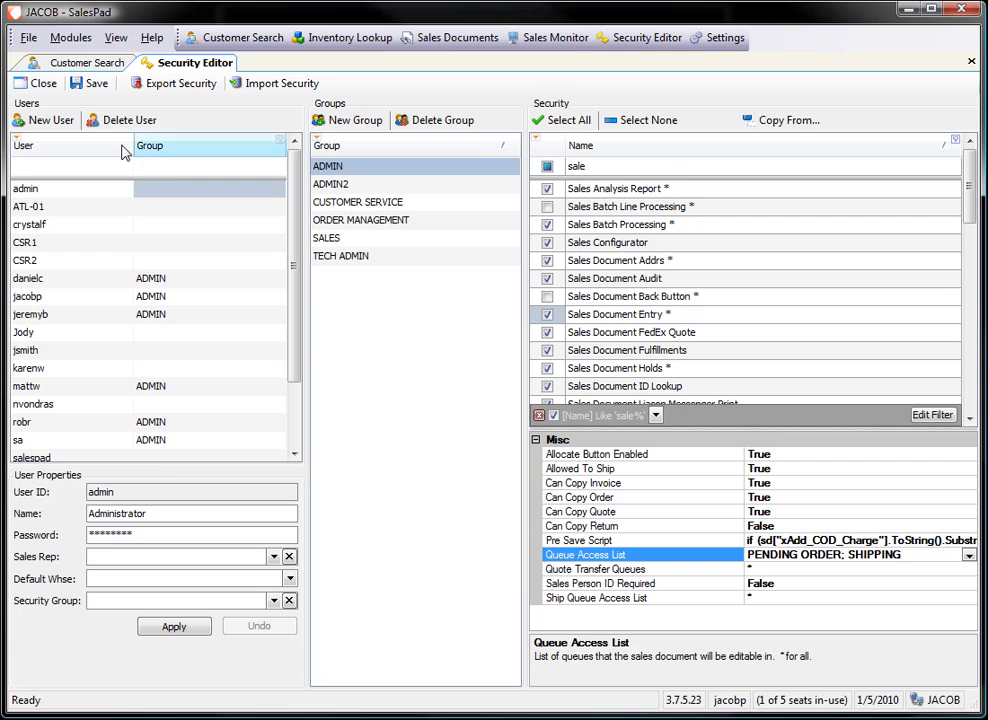
left_click(104, 88)
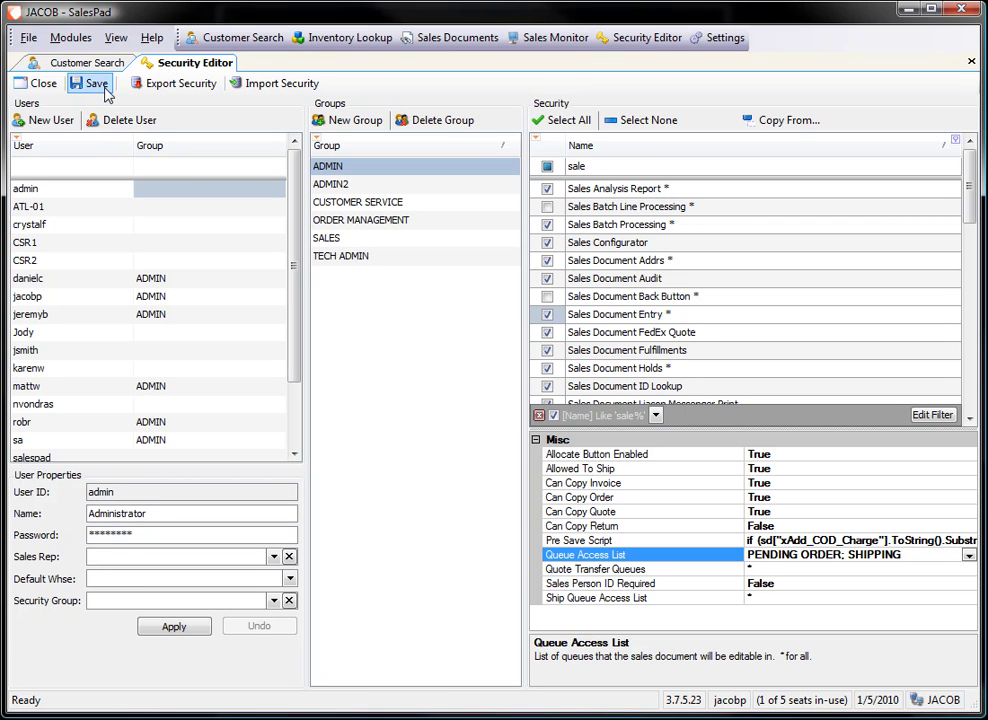
left_click(31, 40)
left_click(40, 61)
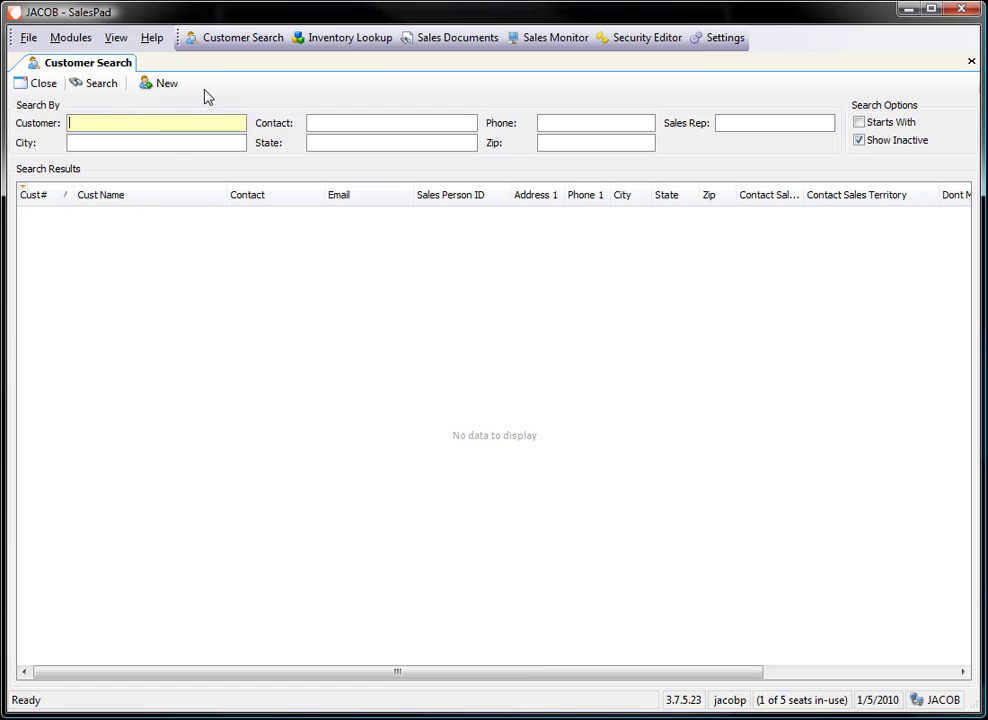
Step: In the Sales Monitor, list the PENDING ORDER and AR REVIEW distribution orders, and view the first pending order
left_click(536, 40)
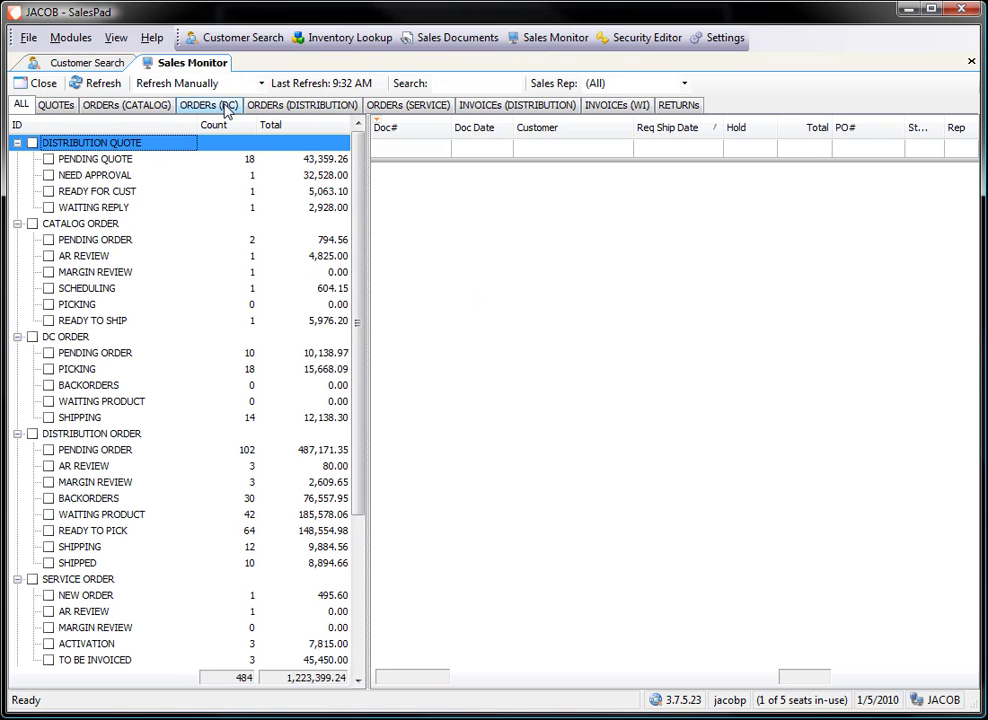
left_click(305, 106)
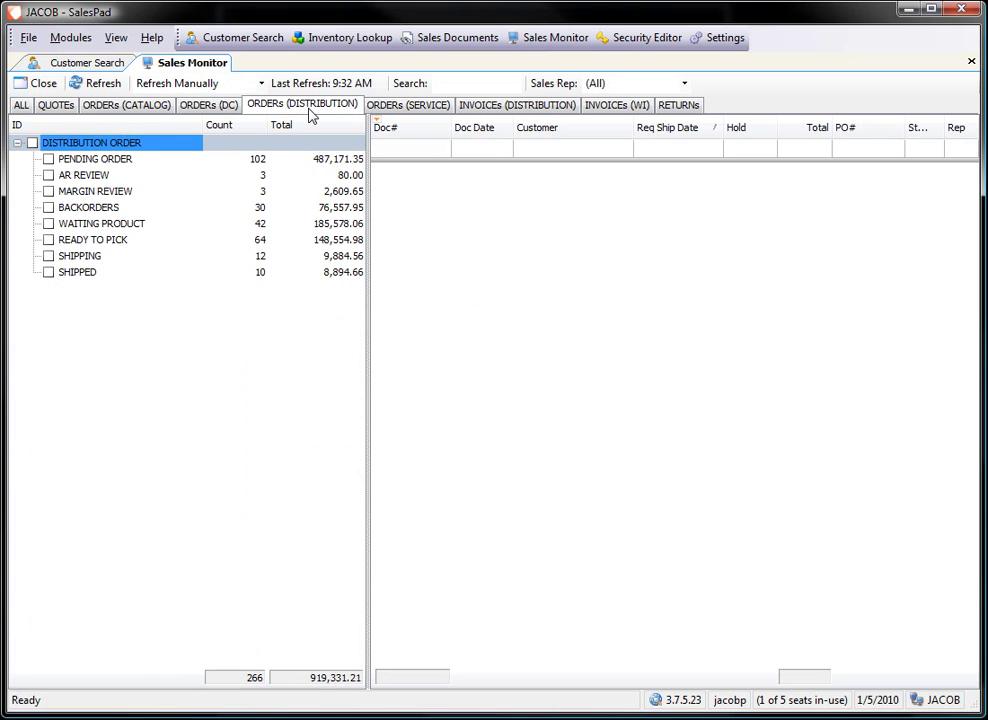
left_click(49, 160)
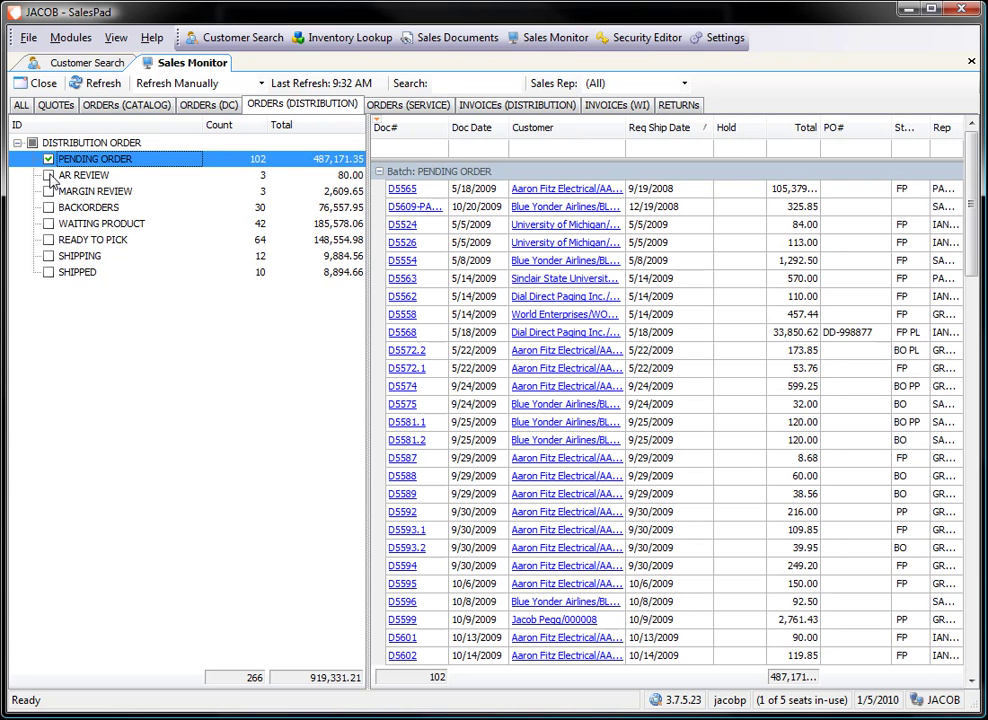
left_click(49, 176)
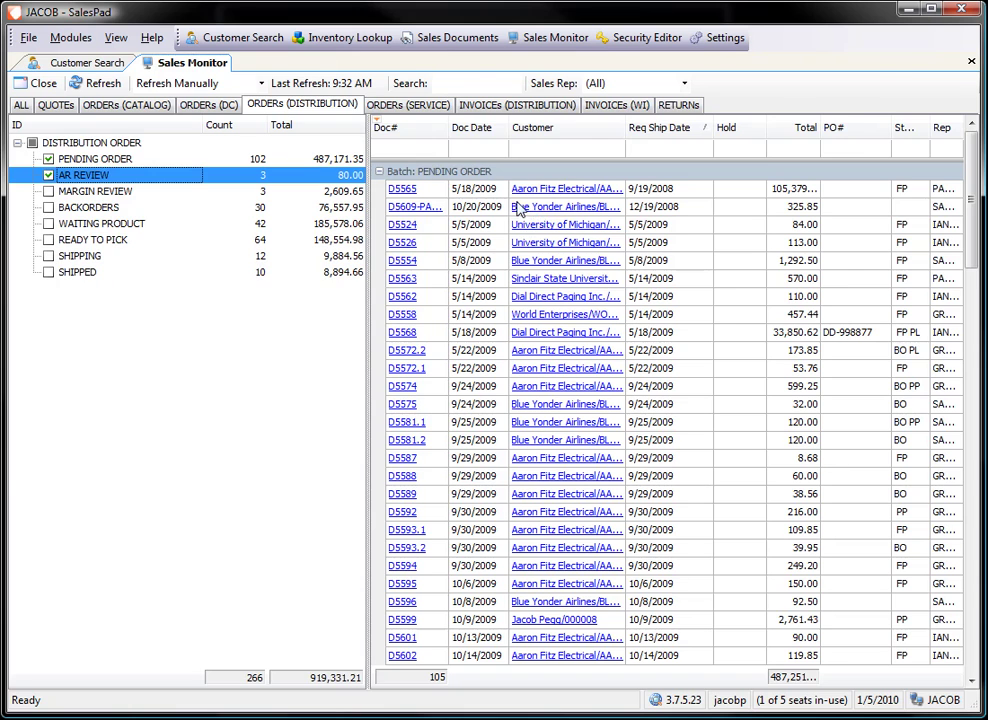
left_click(402, 188)
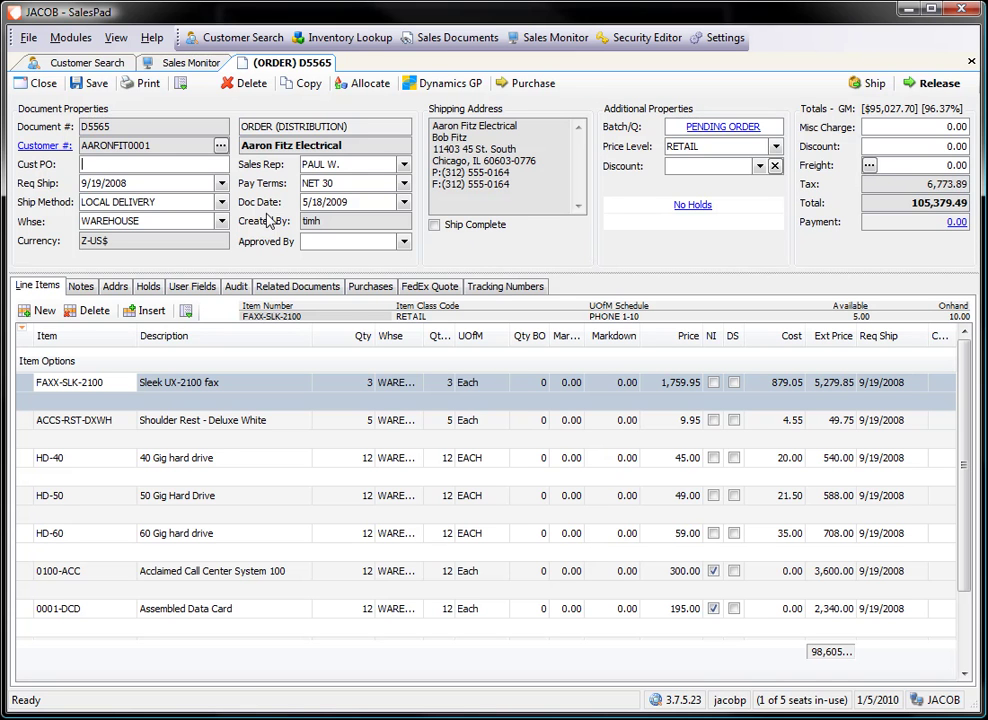
left_click(37, 86)
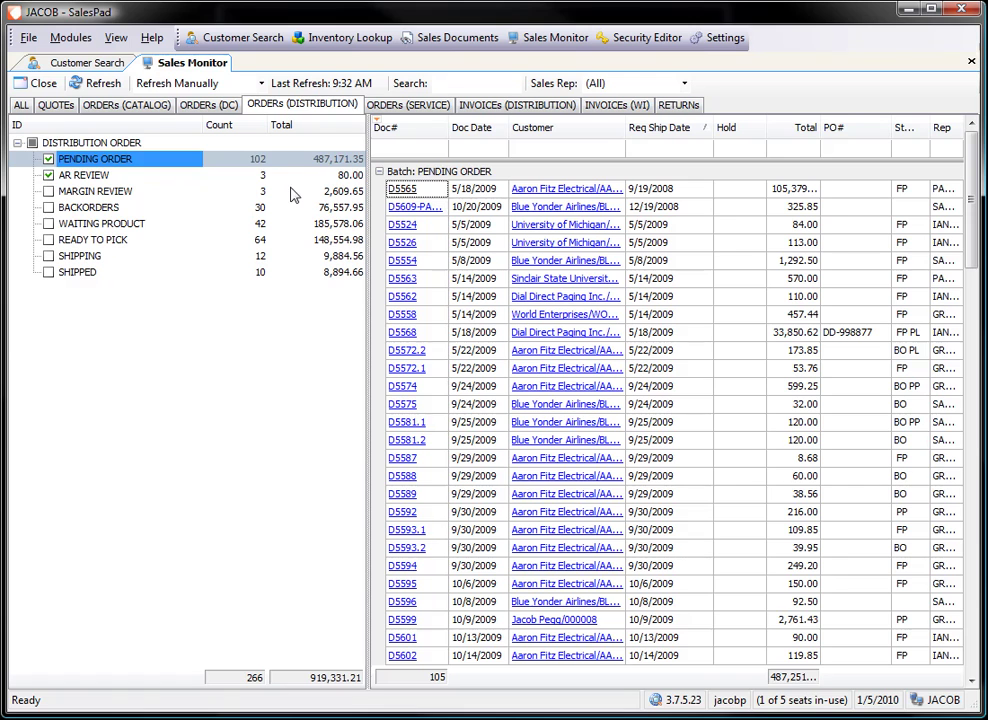
Step: Limit the distribution orders to the AR REVIEW queue and open the Hollstein Enterprises order
left_click(93, 176)
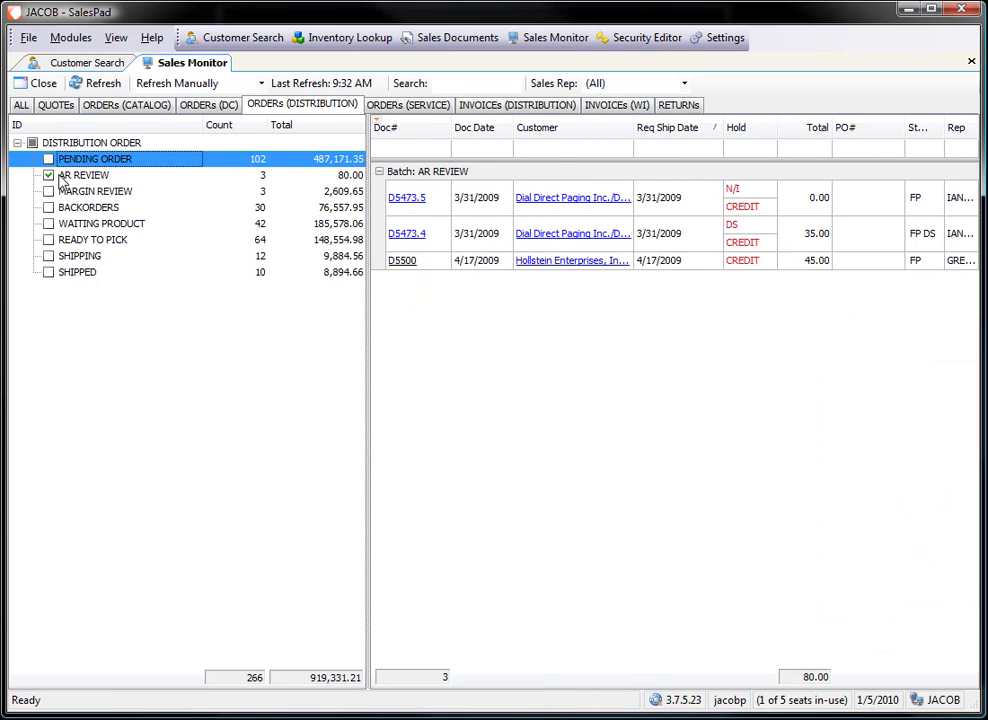
left_click(405, 267)
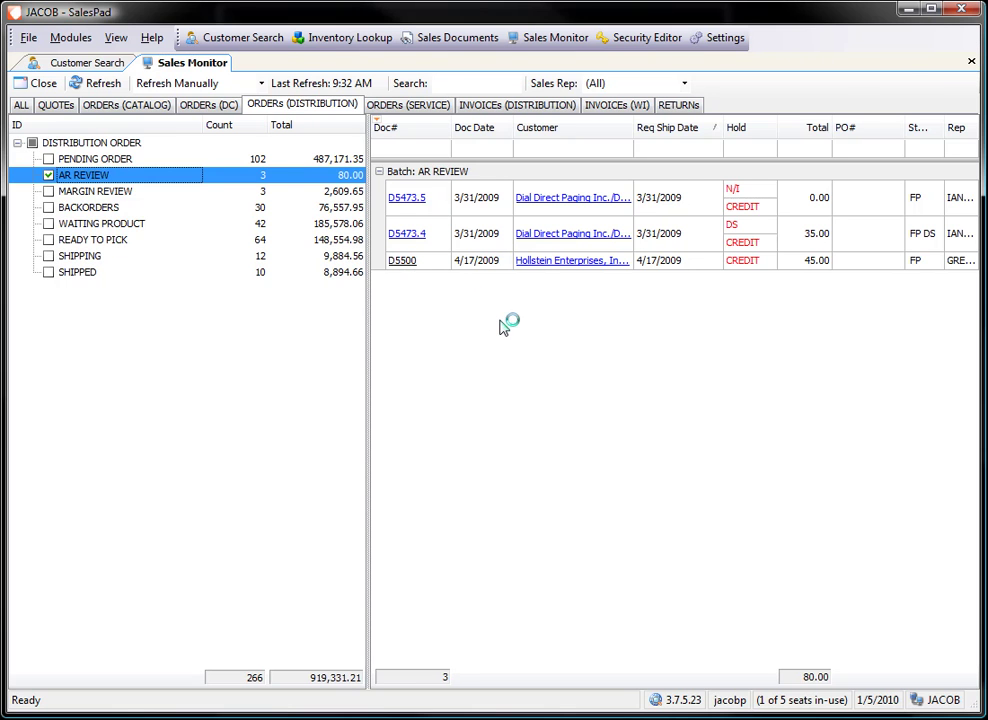